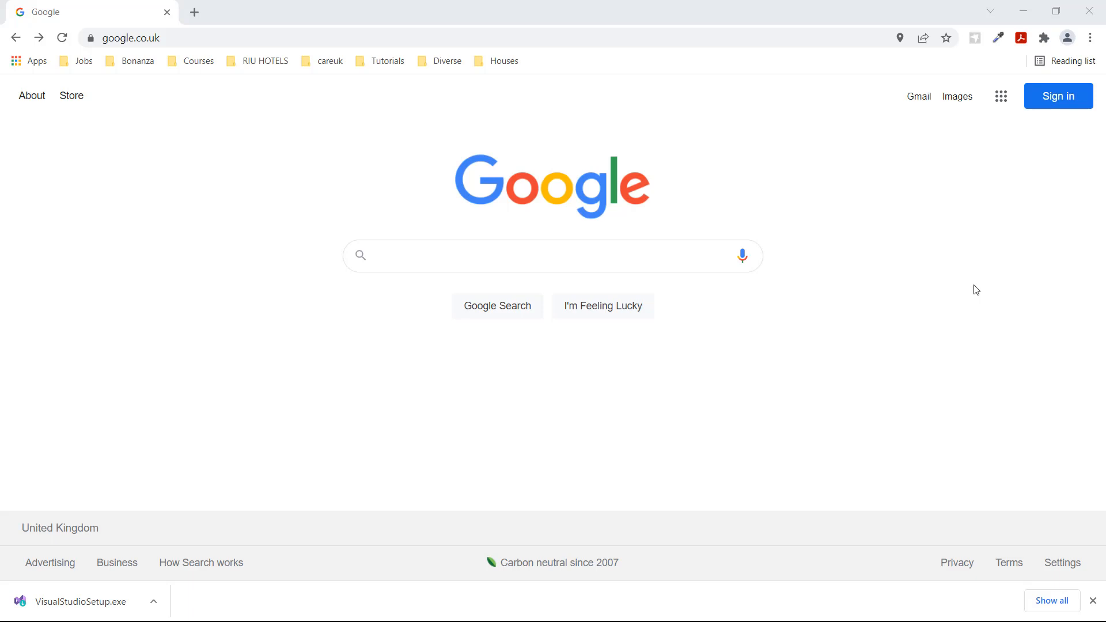
Search Google for "download vs 2022 community" and open the Visual Studio 2022 Community Edition result.
left_click(421, 253)
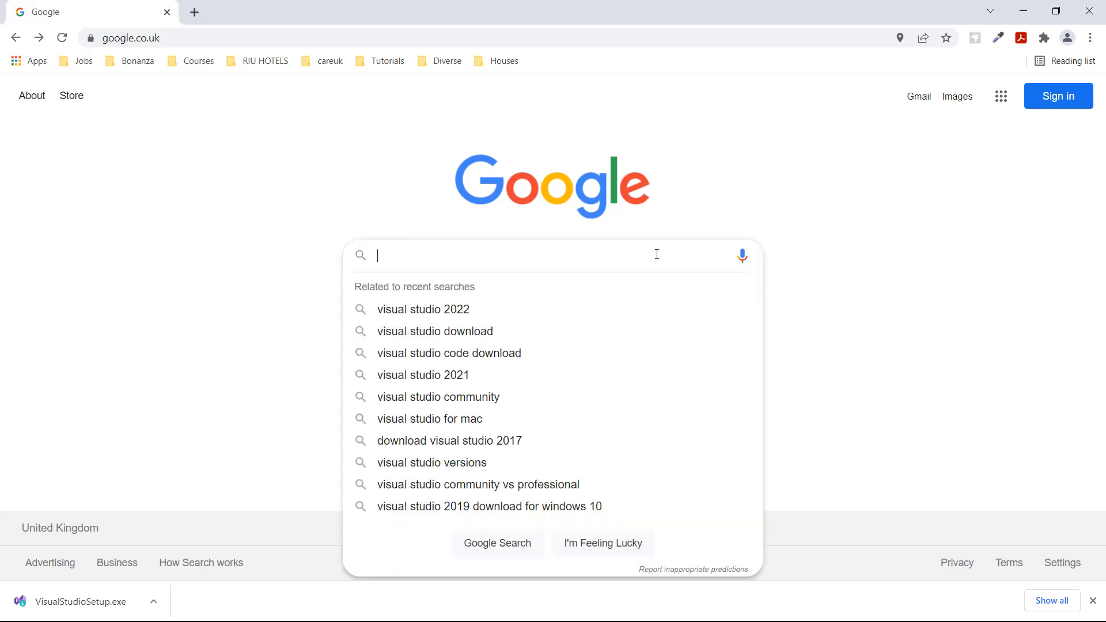
type("down")
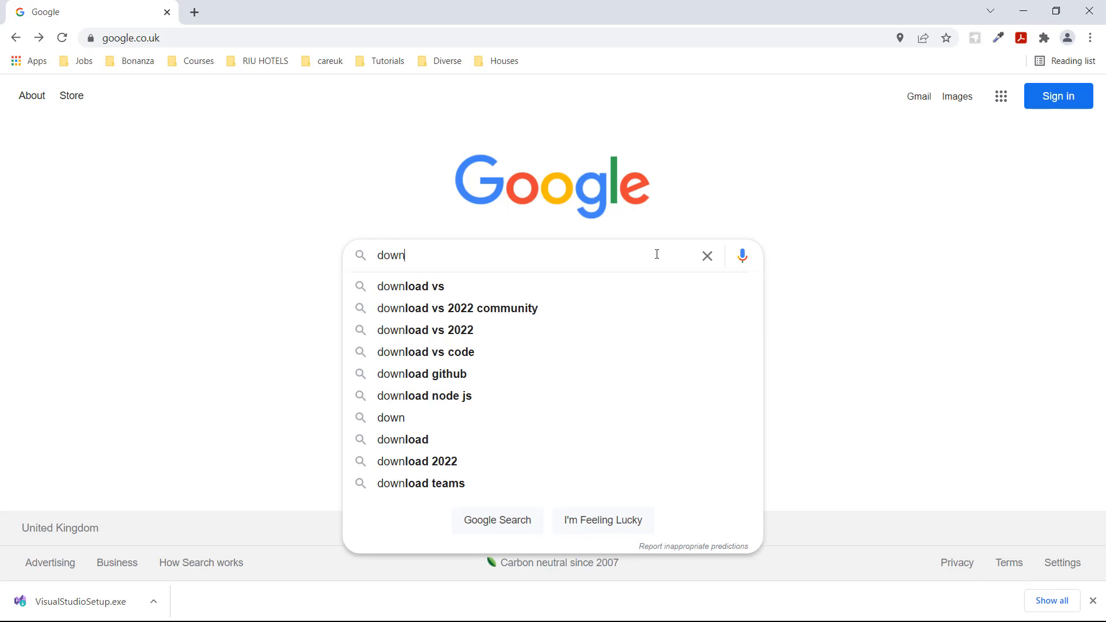
left_click(462, 312)
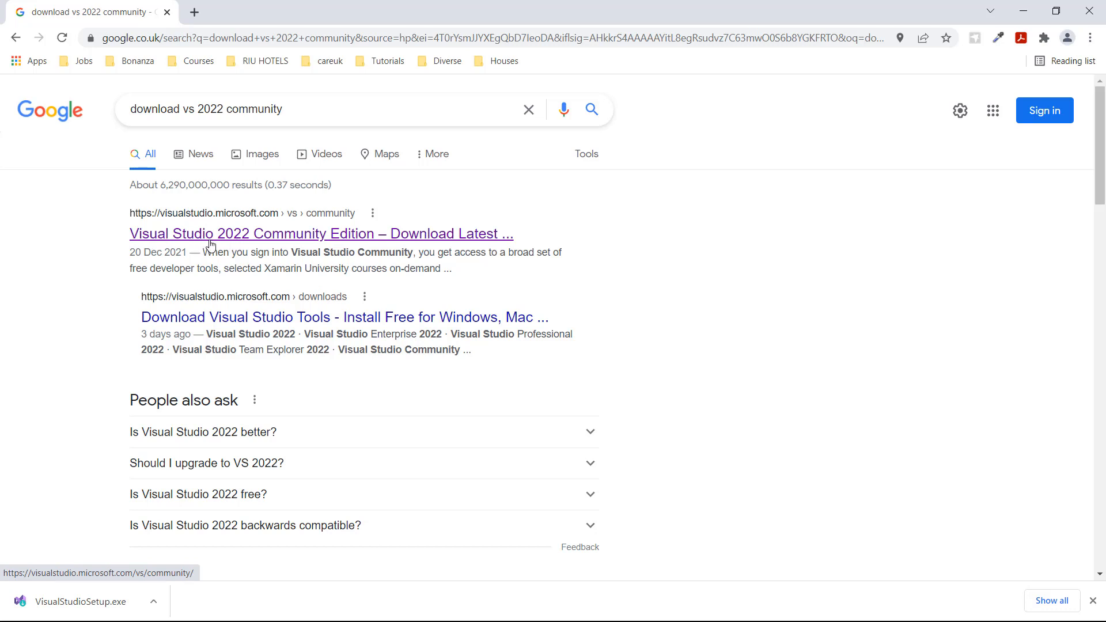
left_click(272, 240)
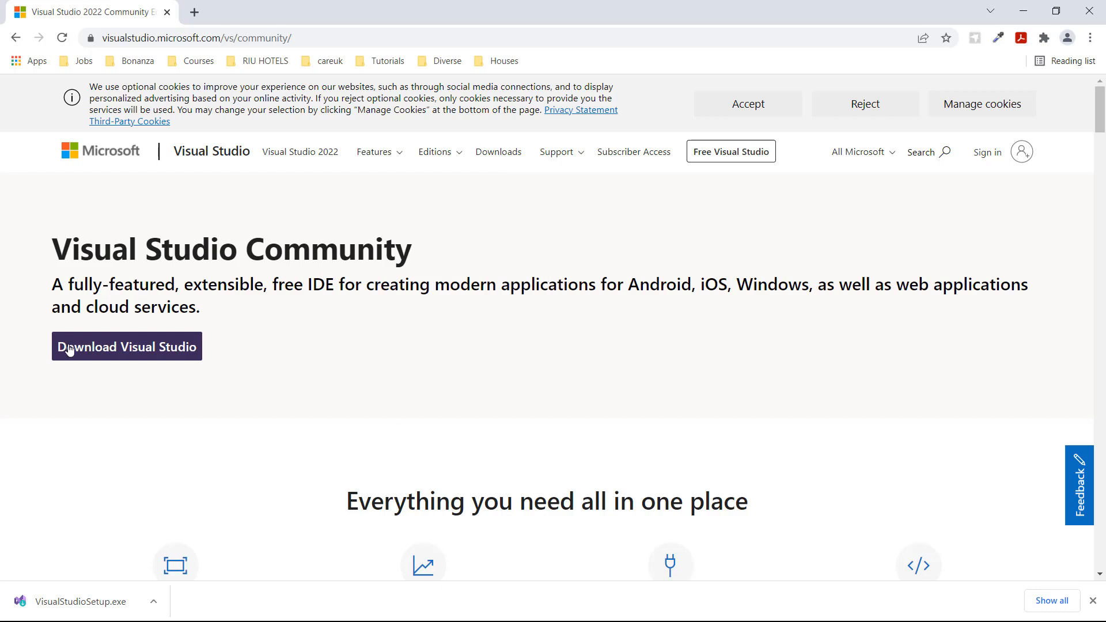
Start the Visual Studio Community installer download and cancel saving VisualStudioSetup (1).exe.
left_click(121, 353)
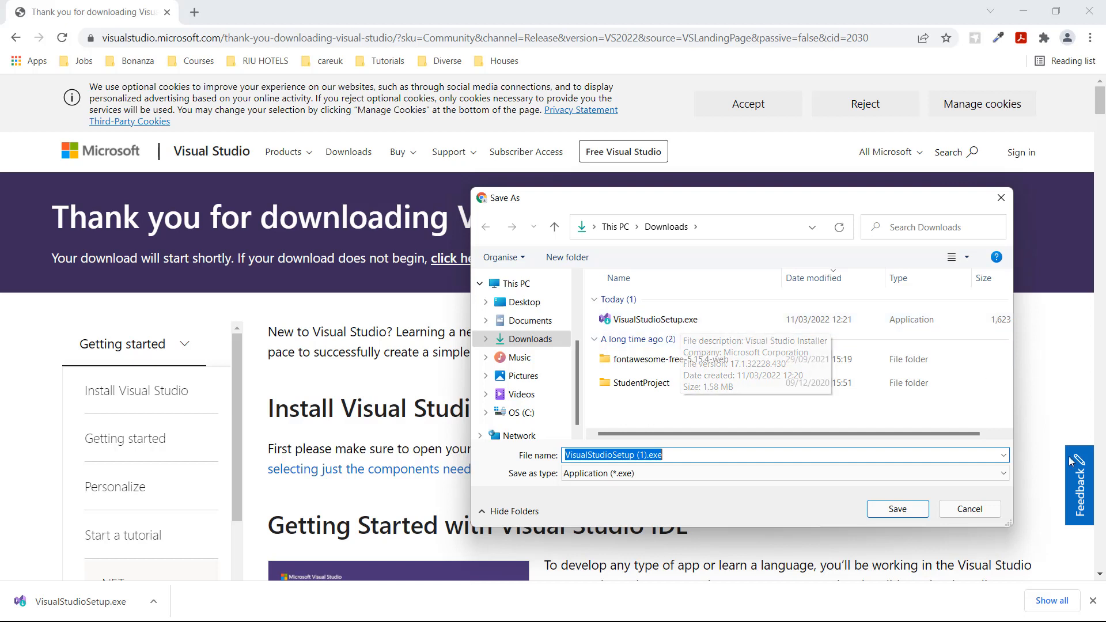
left_click(968, 509)
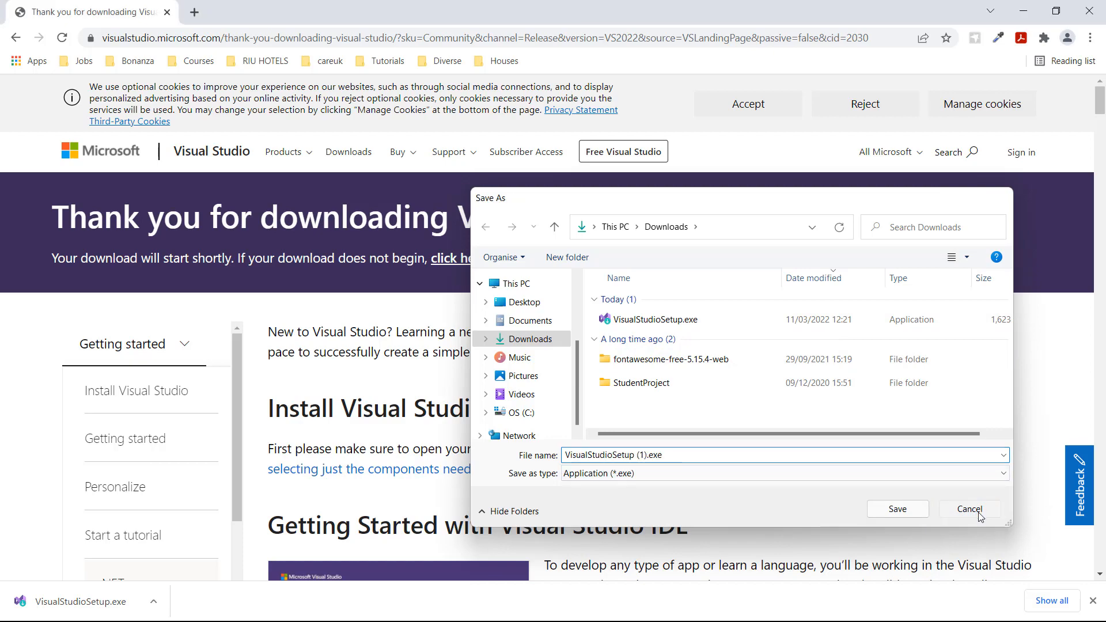
Run VisualStudioSetup.exe from the Downloads folder and continue past the Visual Studio Installer's introductory notice.
left_click(1024, 10)
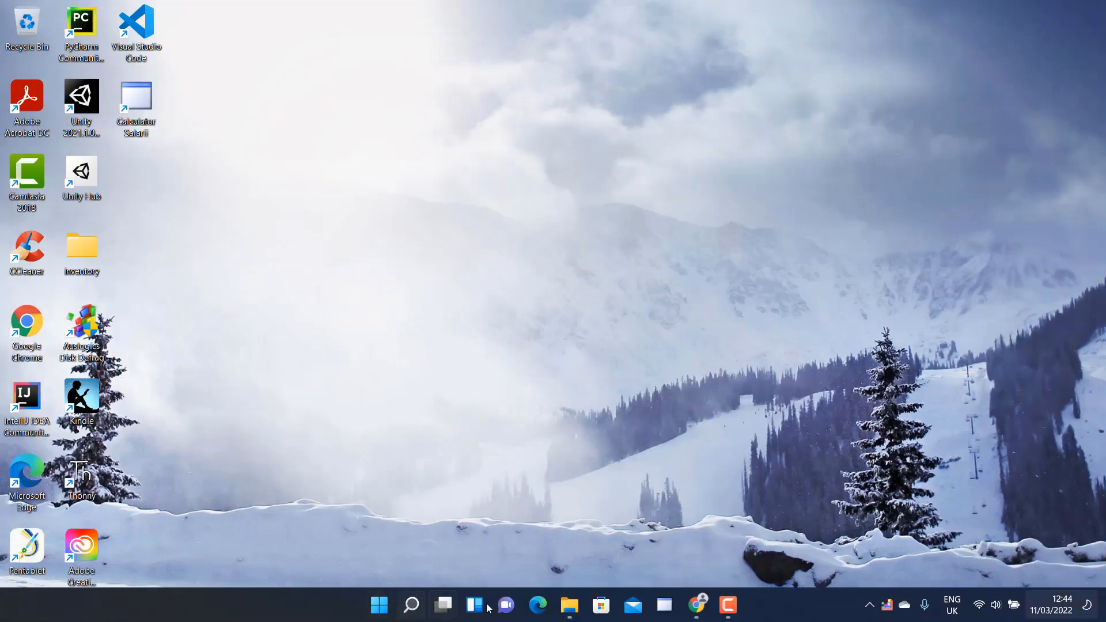
left_click(576, 612)
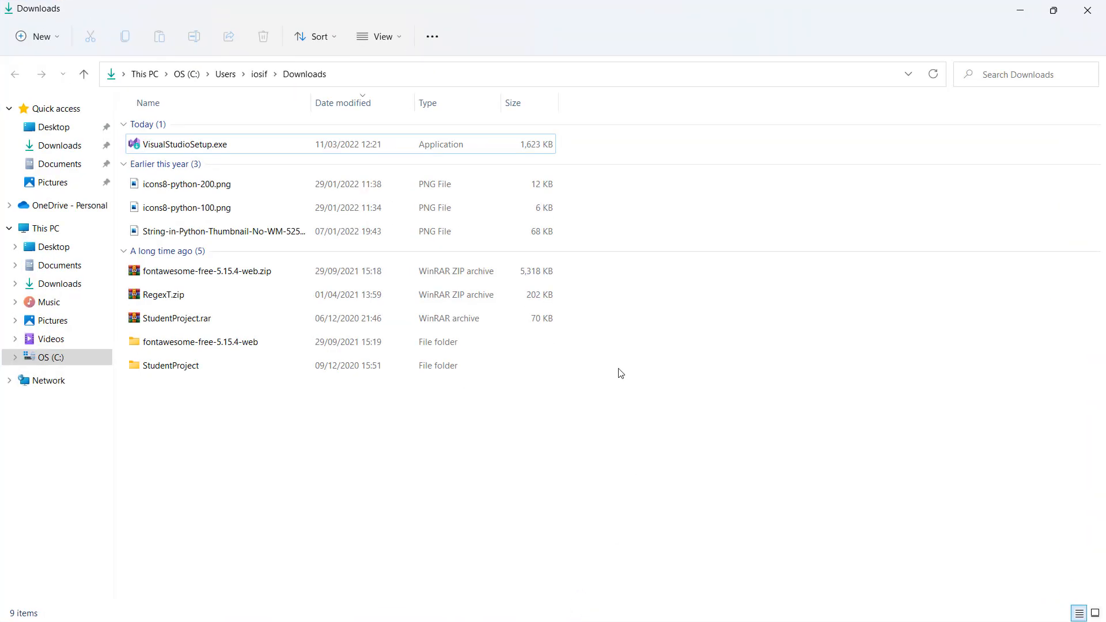
left_click(196, 148)
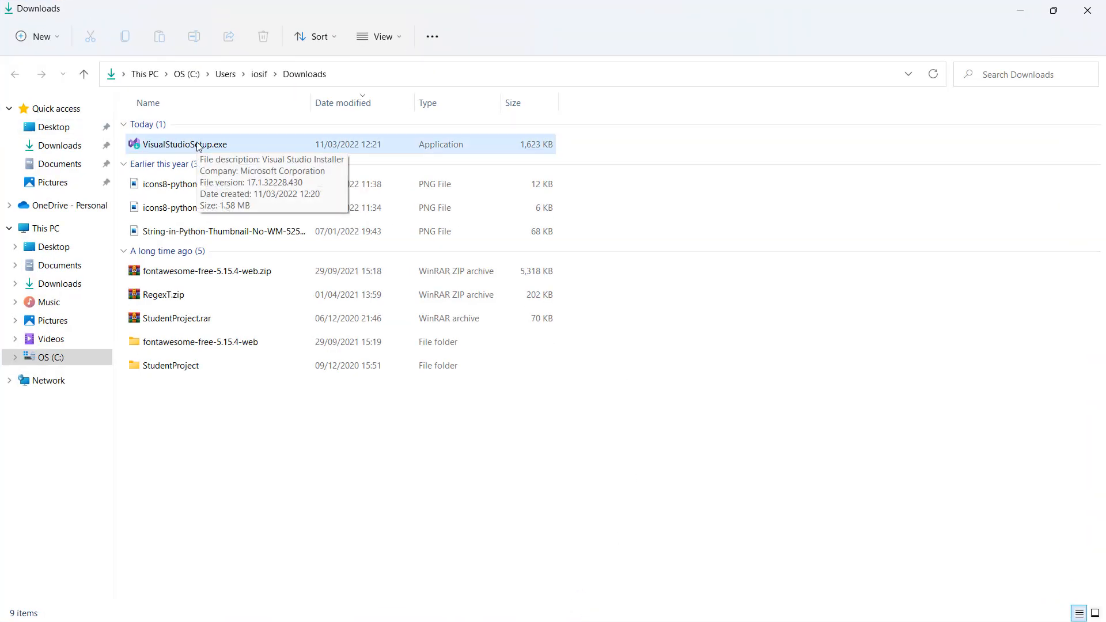
double_click(164, 148)
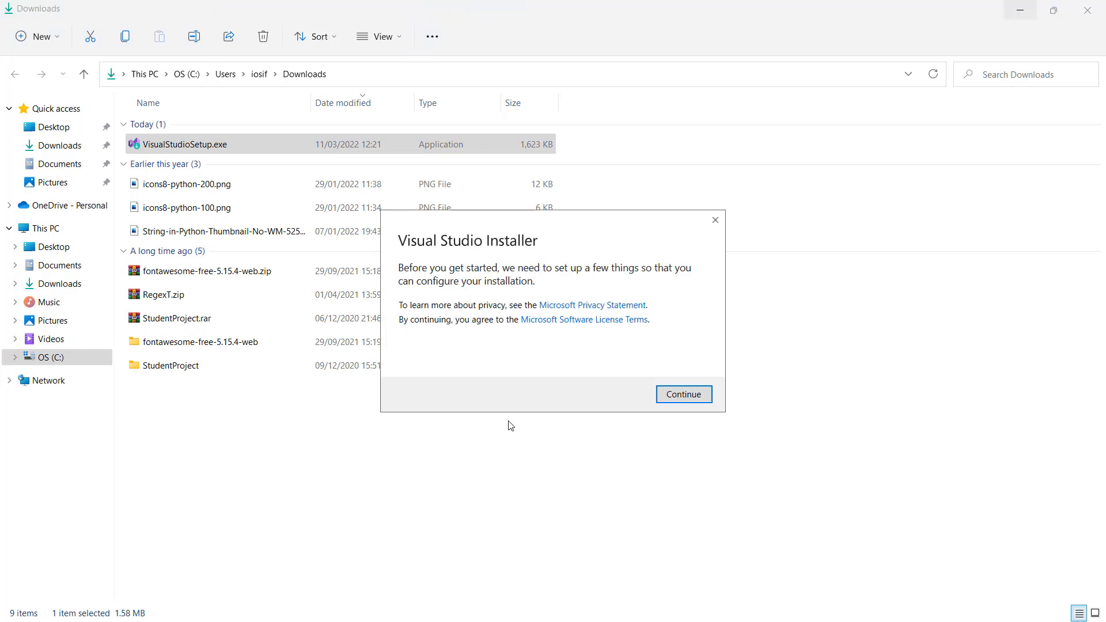
left_click(1018, 11)
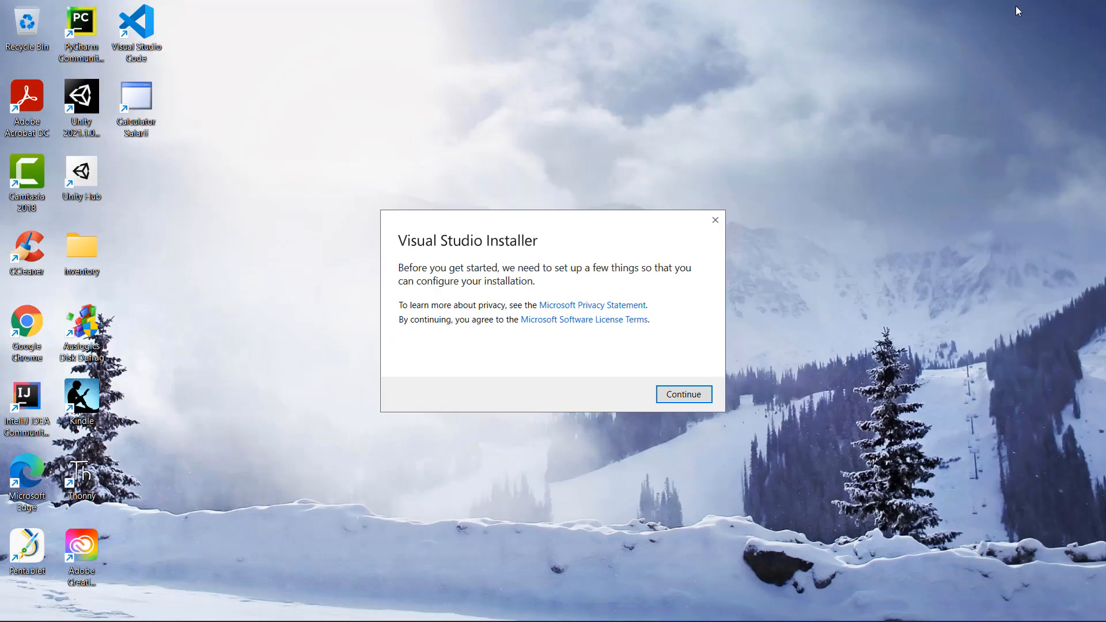
key("Return")
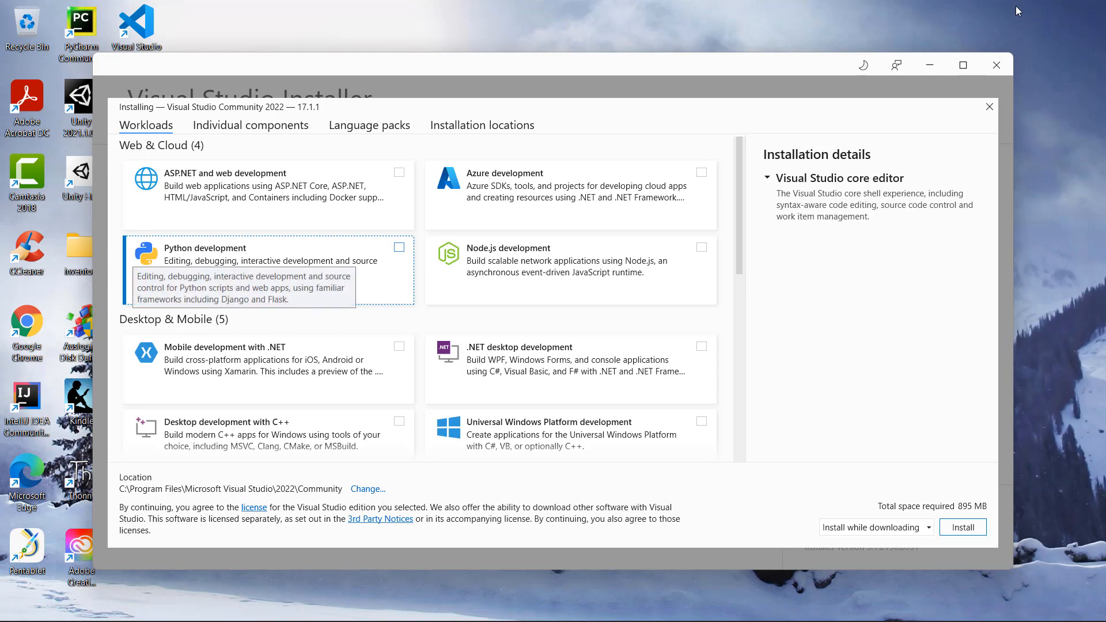
Select the ASP.NET and web development and .NET desktop development workloads for Visual Studio Community 2022.
key("Up")
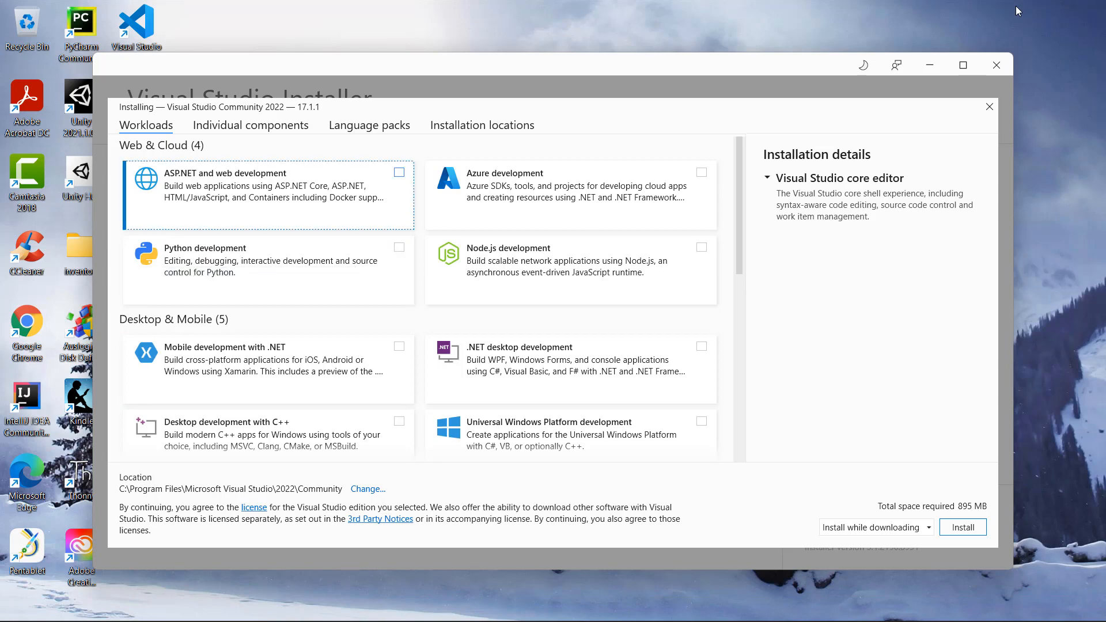
key("space")
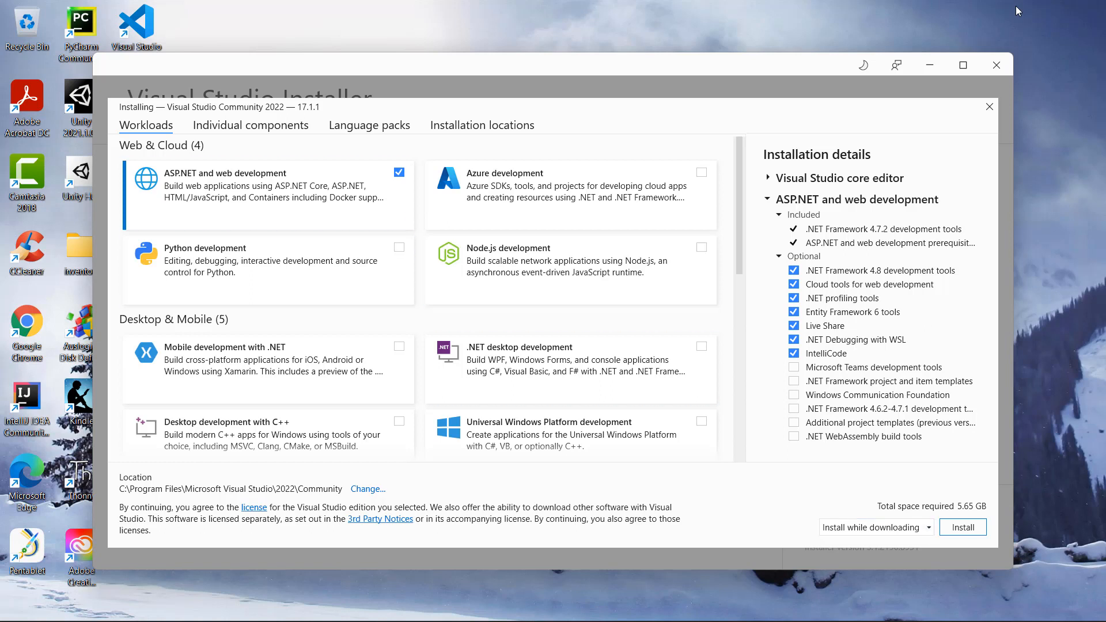
key("Tab")
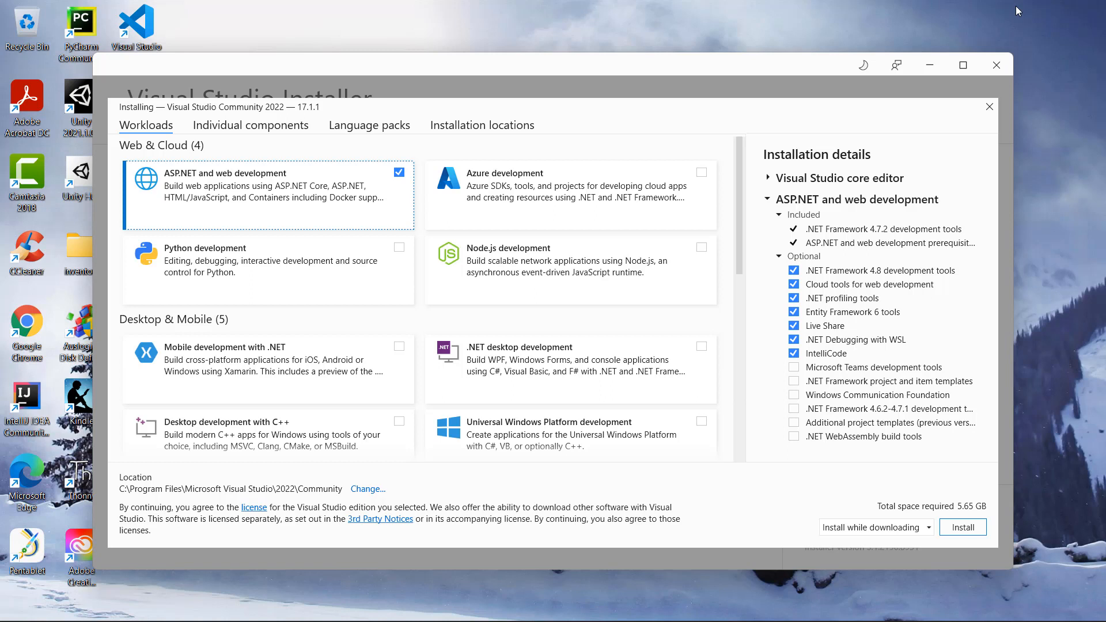
key("space")
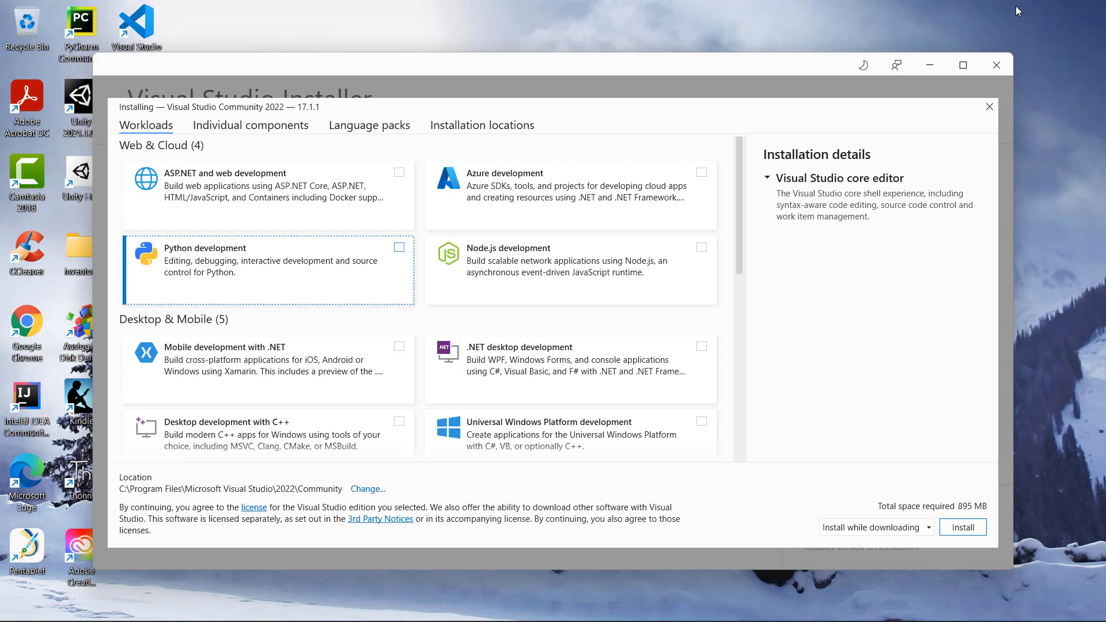
key("space")
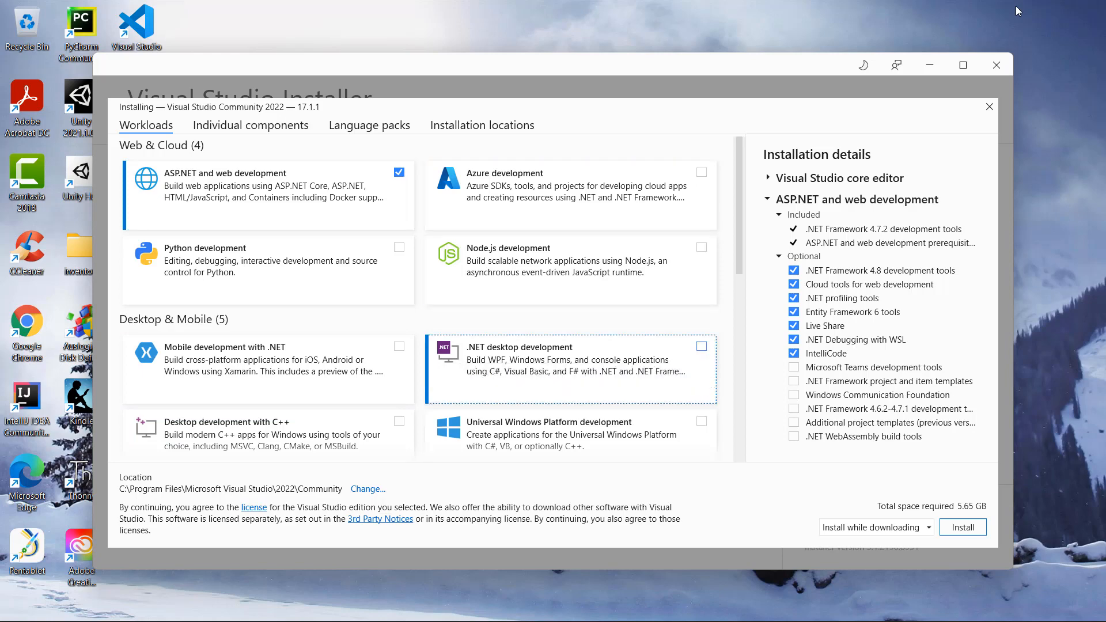
key("space")
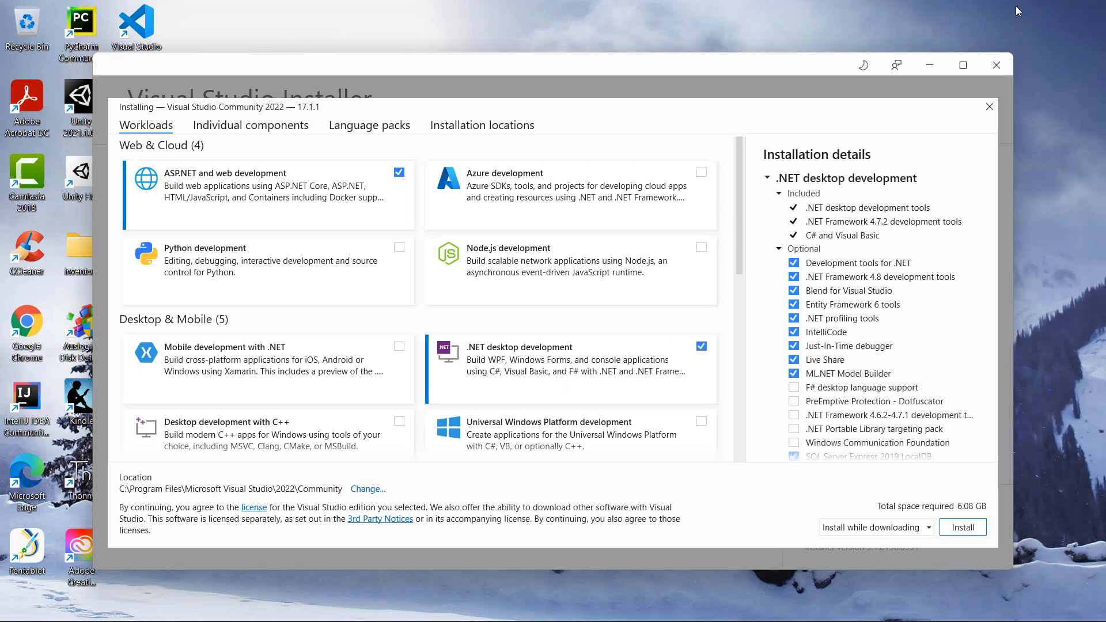
Add the Universal Windows Platform development workload and start the Visual Studio Community 2022 installation.
scroll(430, 300, "down", 1)
scroll(430, 300, "down", 2)
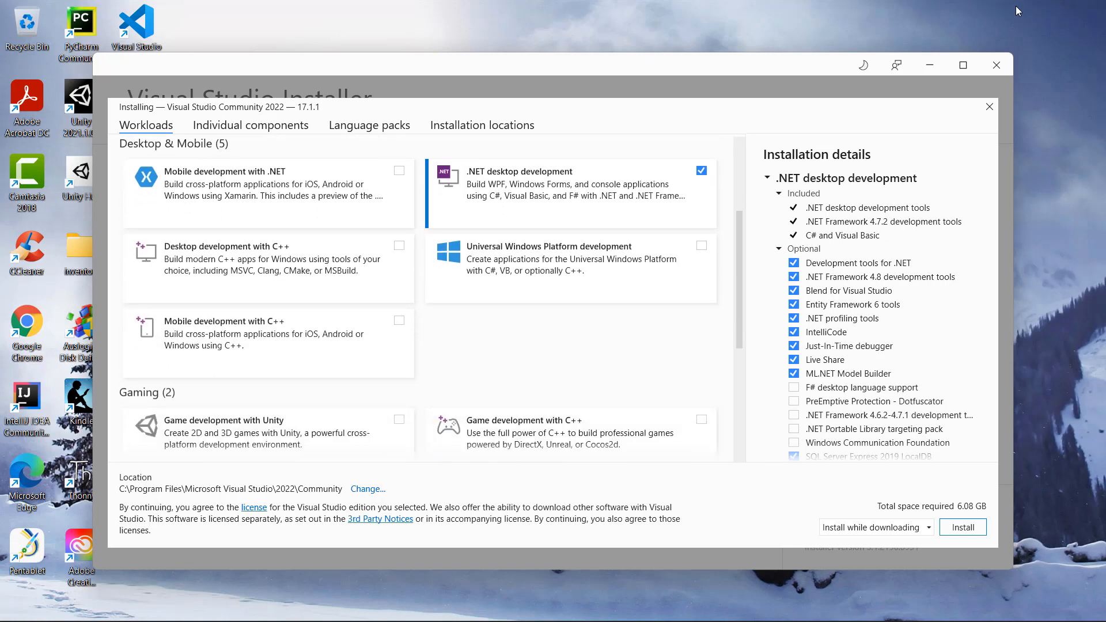
key("Down")
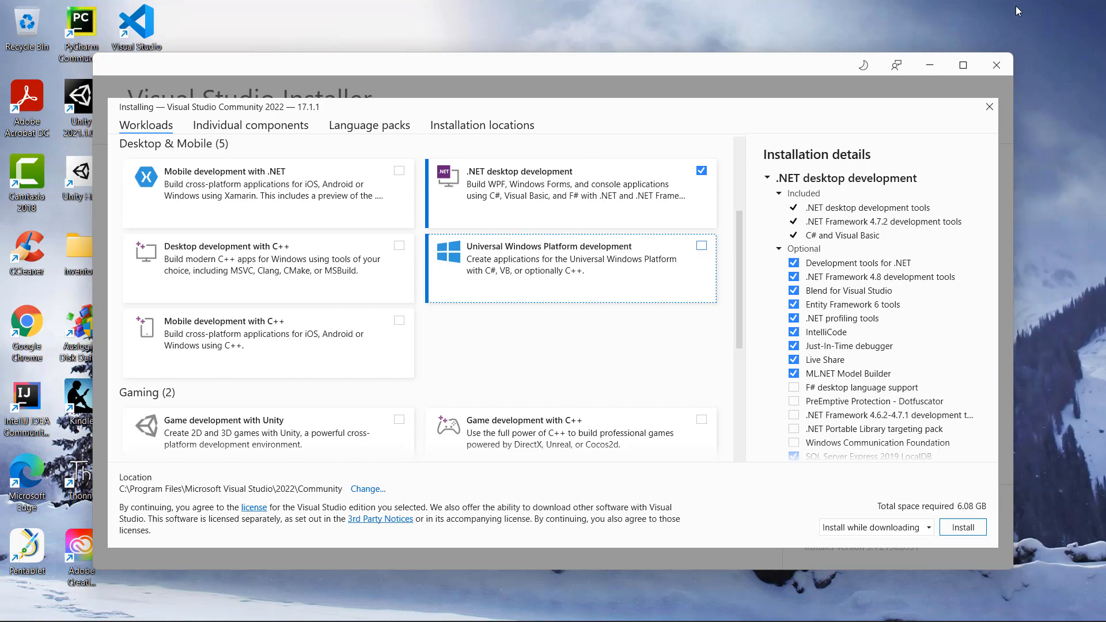
key("space")
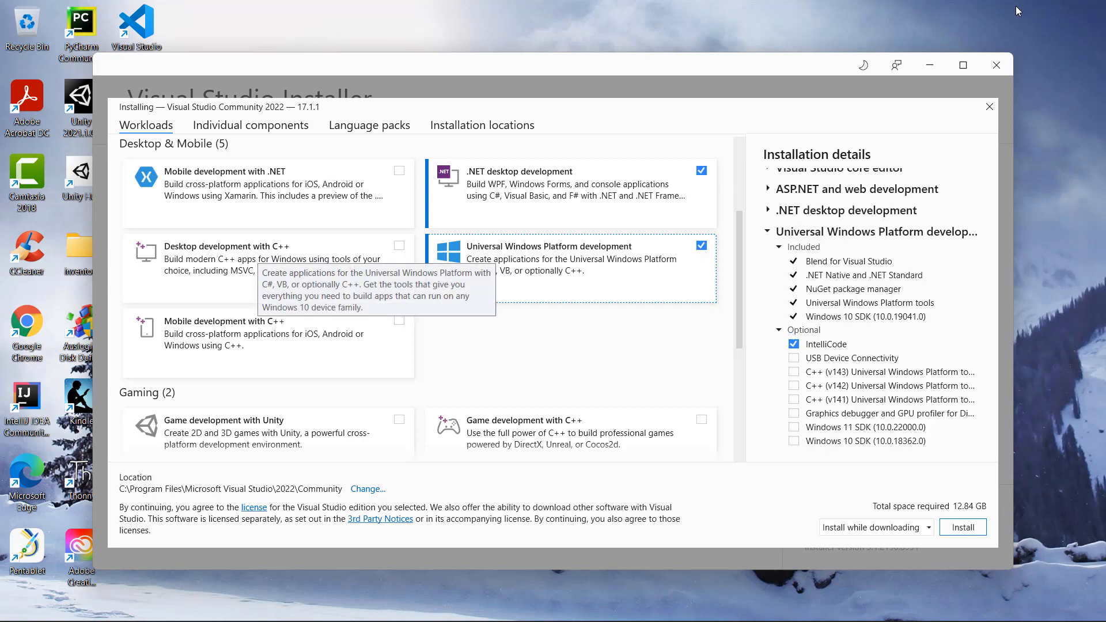
scroll(427, 298, "up", 5)
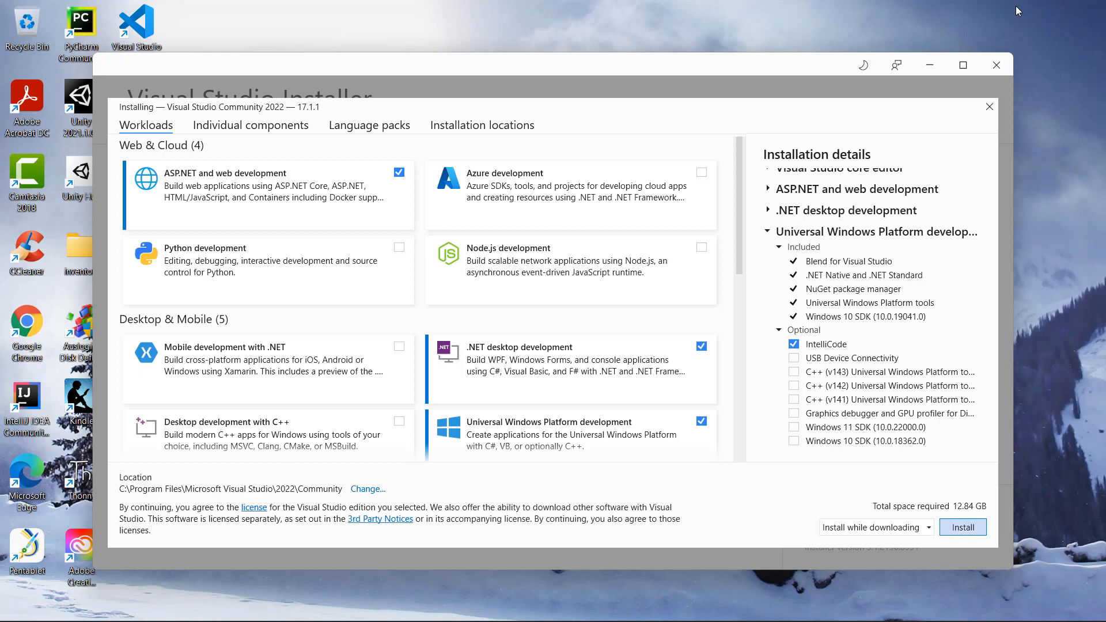
left_click(963, 527)
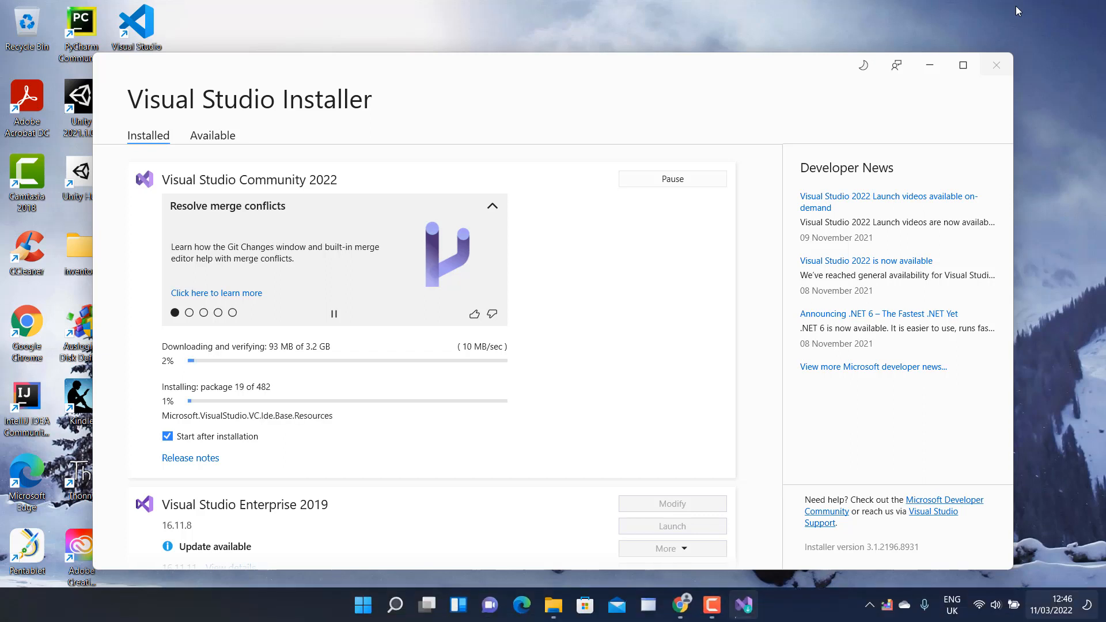
Check the Visual Studio entries under V in the Windows list of all apps, and return to the installer.
key("super")
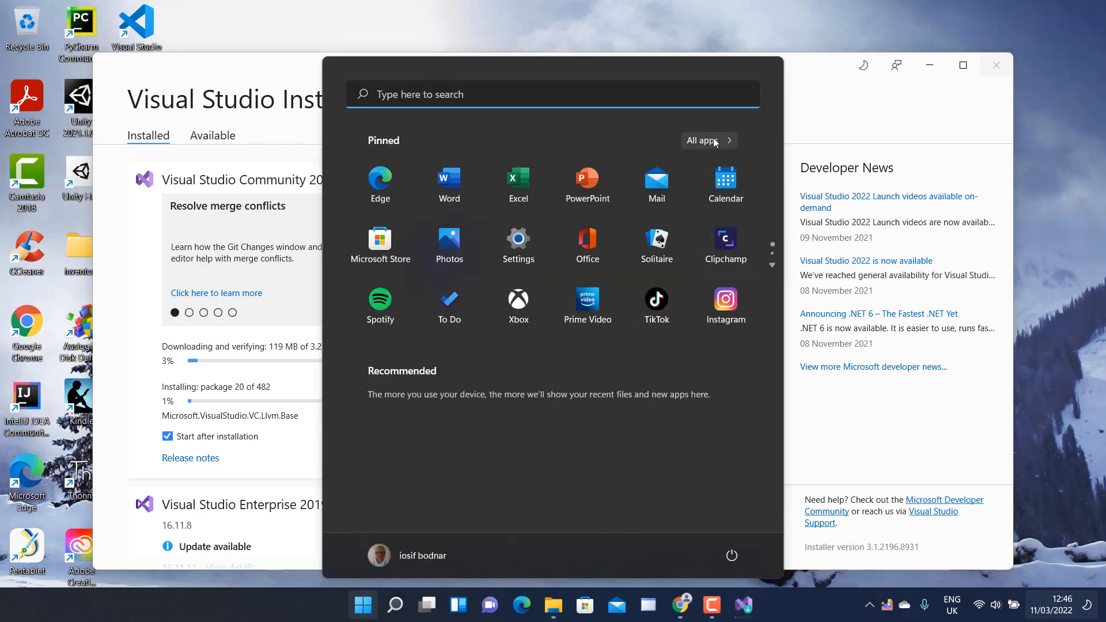
left_click(713, 140)
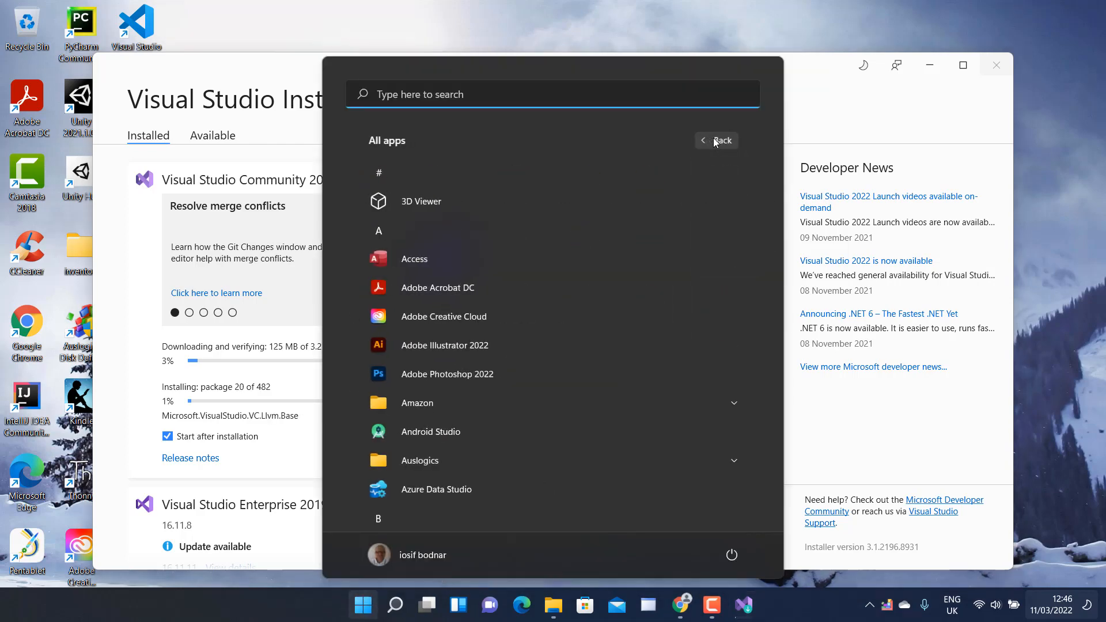
left_click(422, 524)
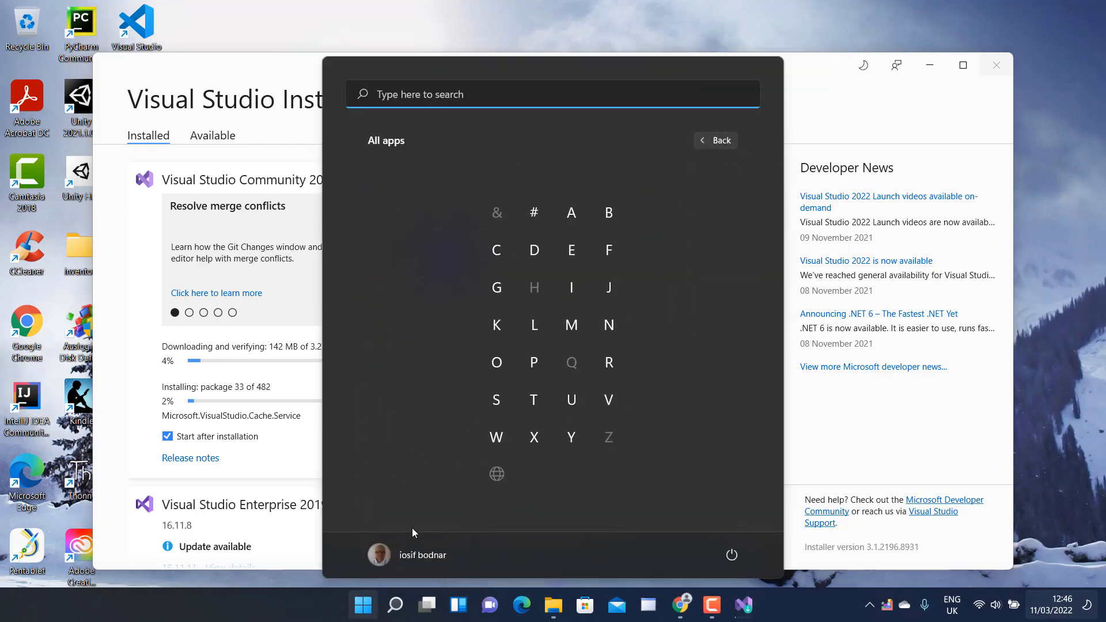
left_click(606, 399)
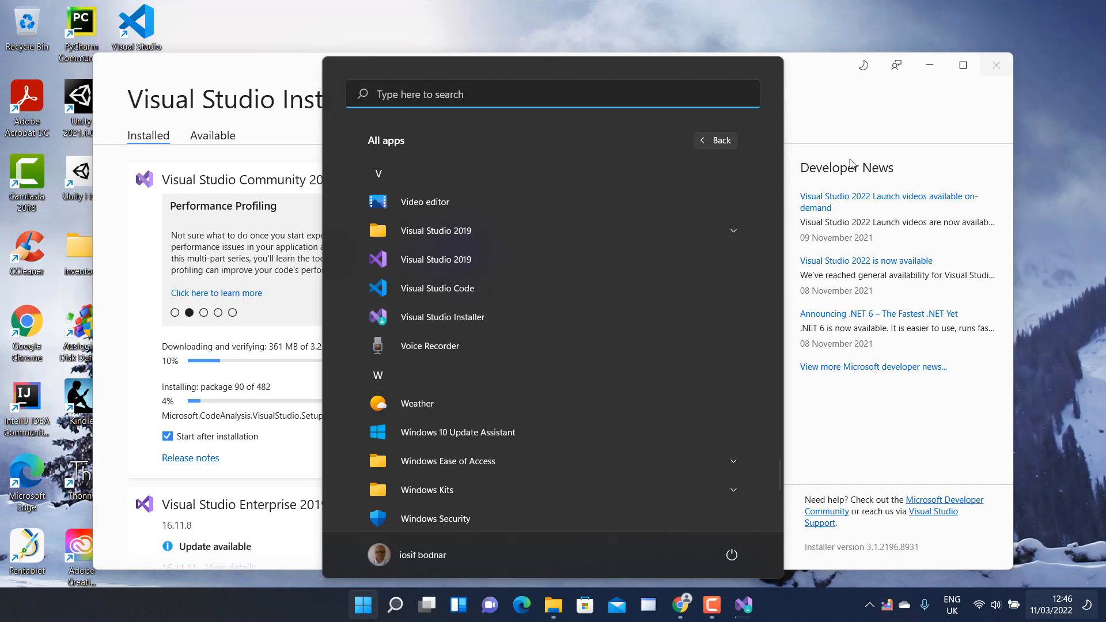
left_click(908, 123)
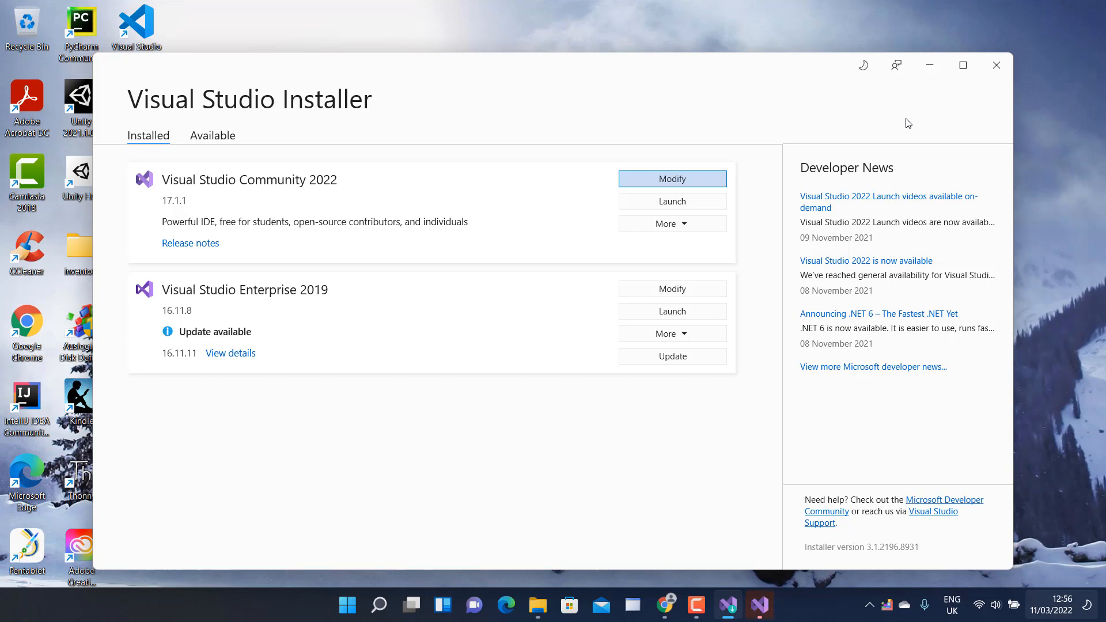
Open the Visual Studio Community 2022 installation for modification and review its workload selection.
key("Return")
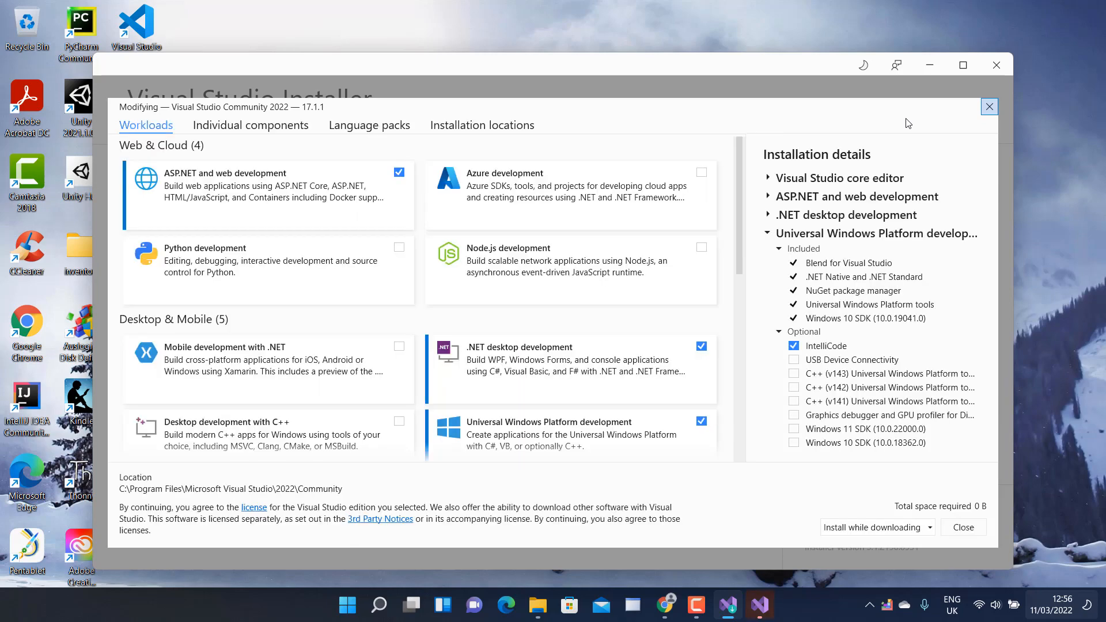
key("Tab")
key("Tab")
key("Tab")
key("Tab")
key("Tab")
key("Tab")
key("Tab")
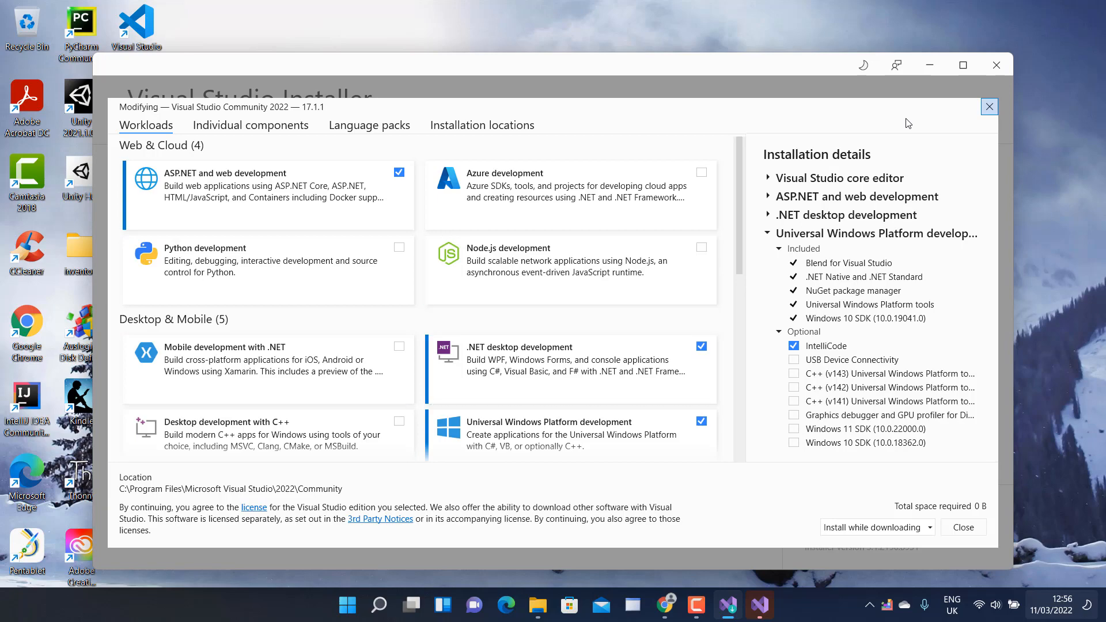
scroll(427, 300, "down", 8)
scroll(427, 299, "up", 8)
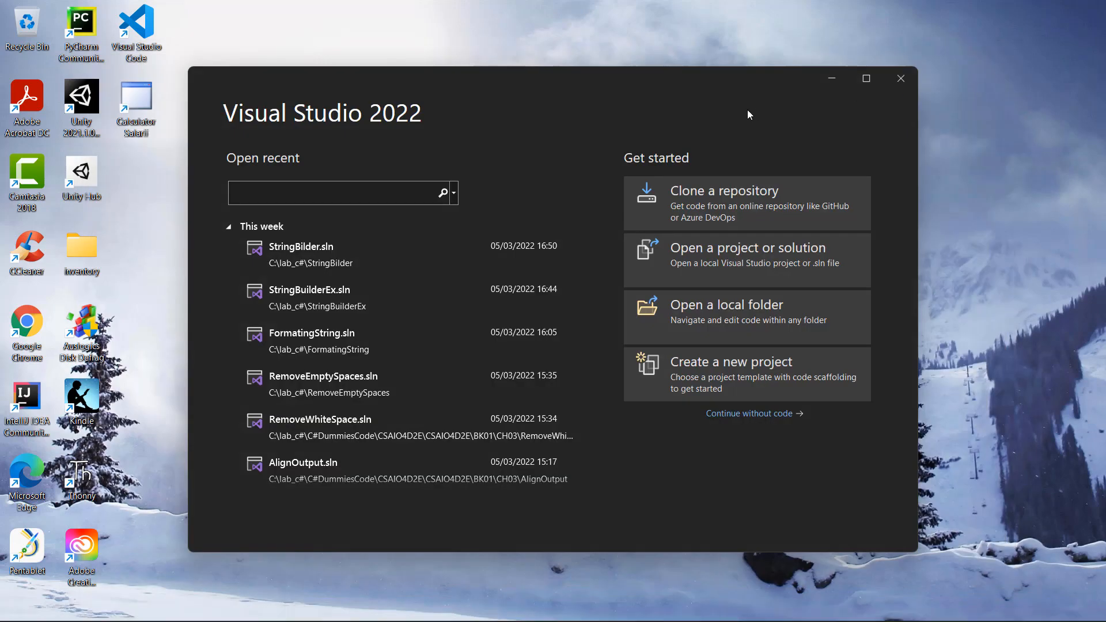
Close the Visual Studio 2022 start window and open Visual Studio Installer from the V section of the Windows list of all apps.
left_click(901, 78)
mouse_move(392, 609)
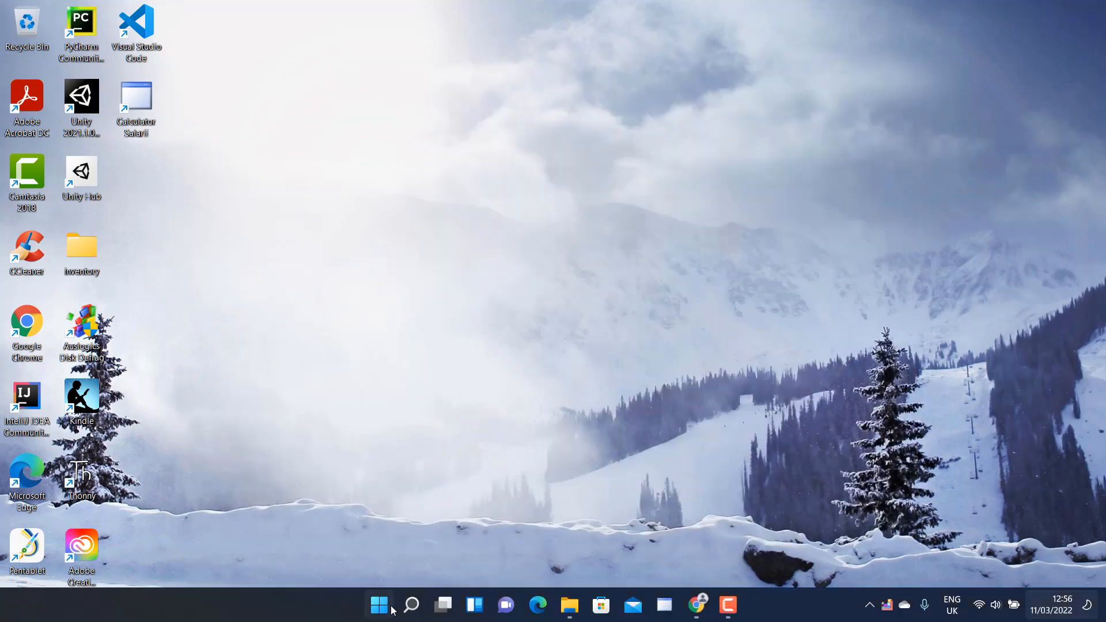
left_click(379, 605)
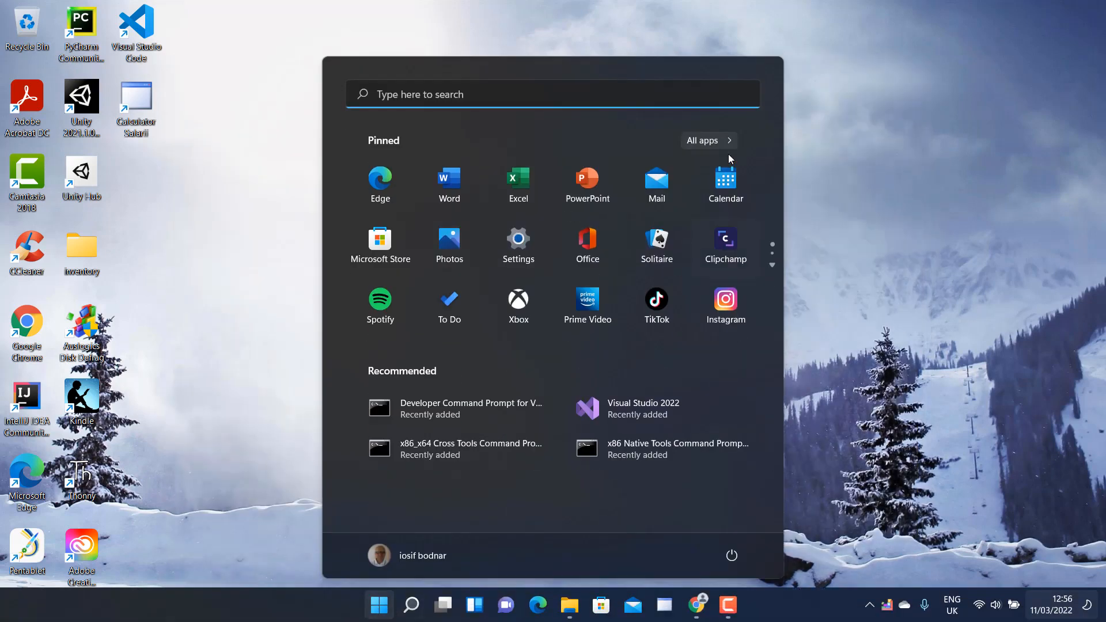
left_click(707, 142)
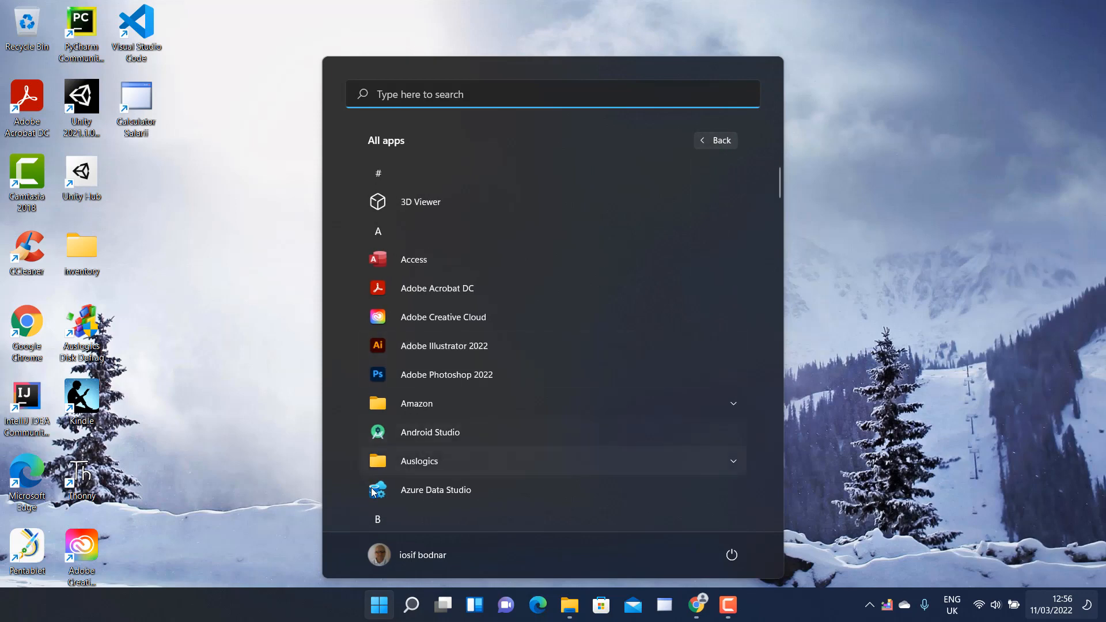
left_click(384, 523)
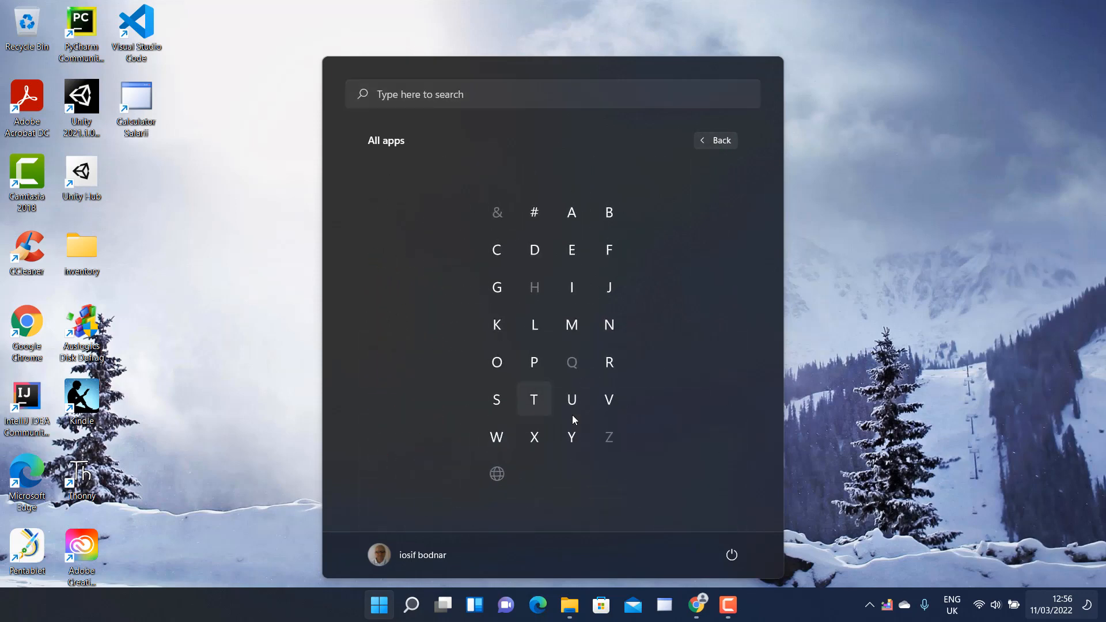
left_click(618, 397)
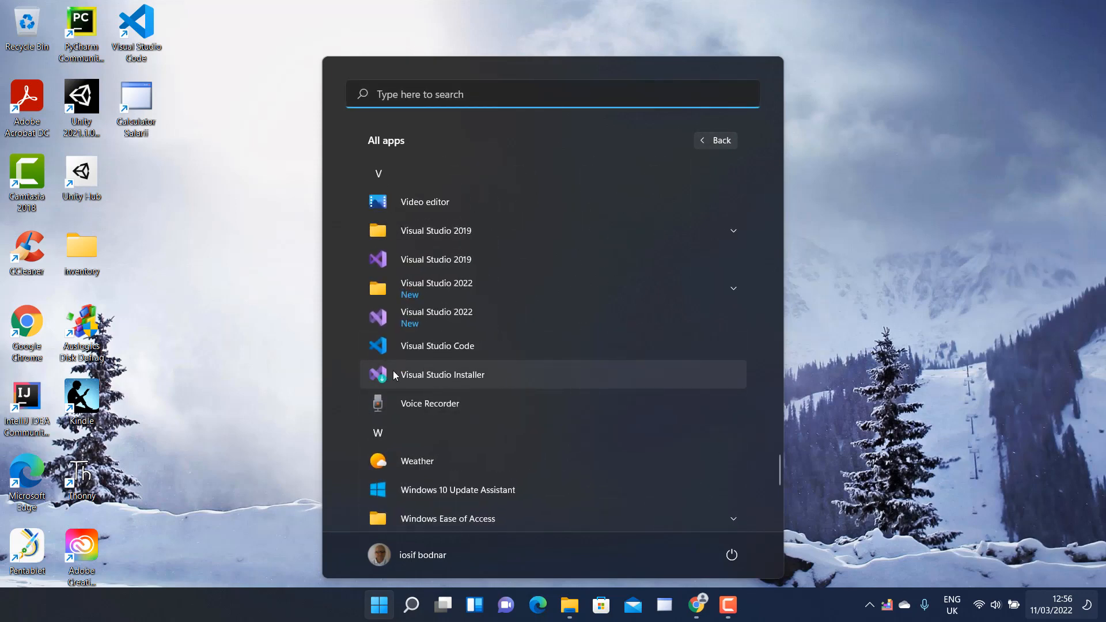
left_click(442, 376)
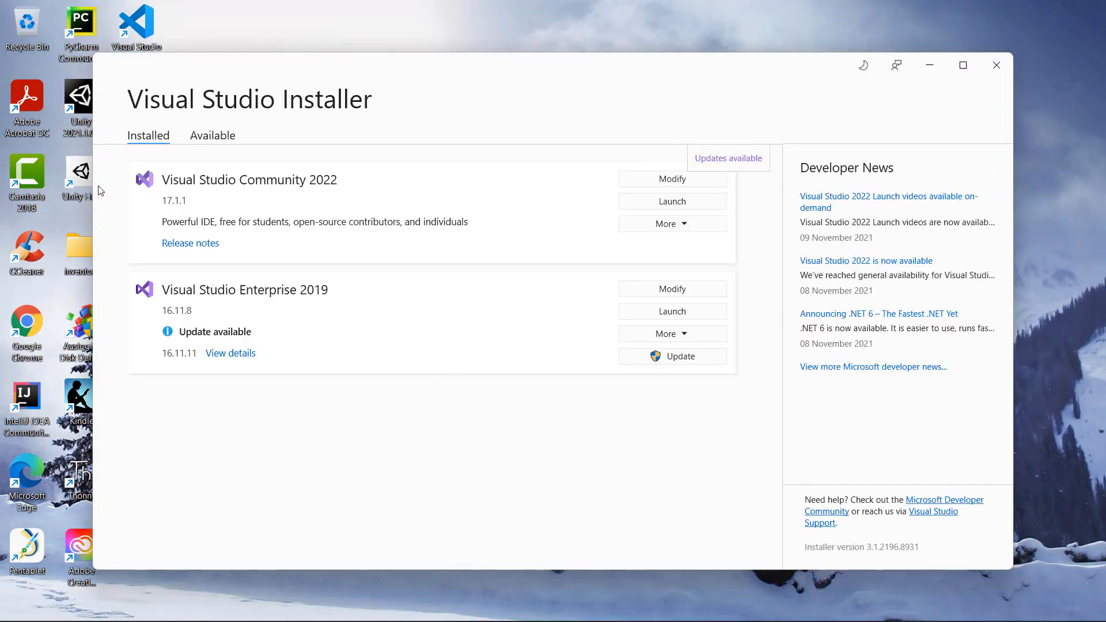
Review the workloads for modifying Visual Studio Community 2022, toggling Python development on and off, and close the installer without applying changes.
left_click(690, 180)
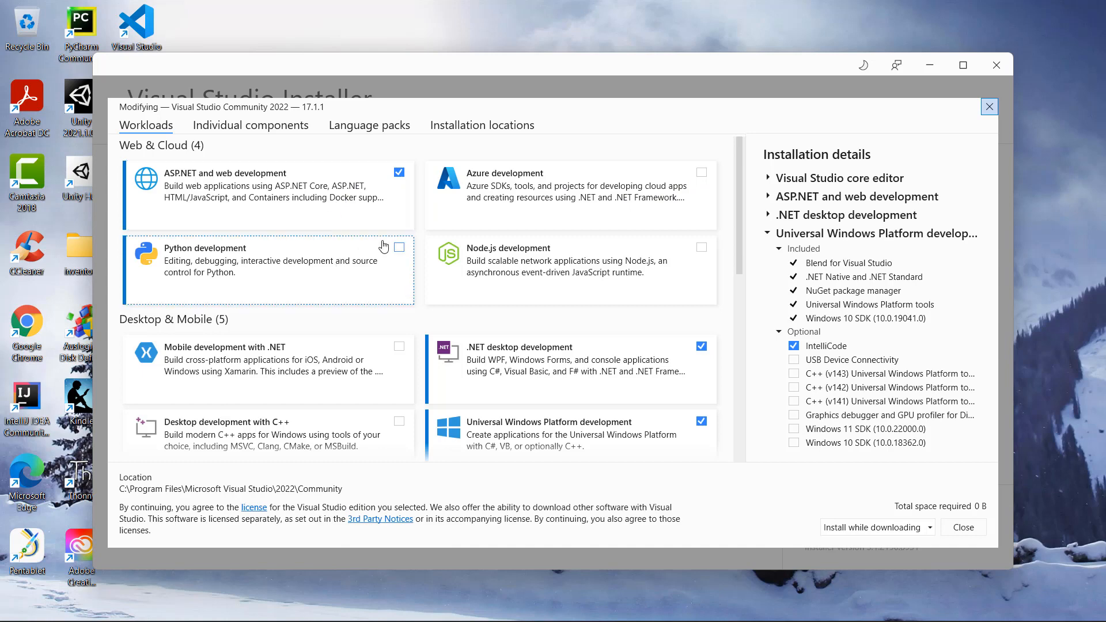
left_click(397, 257)
left_click(397, 257)
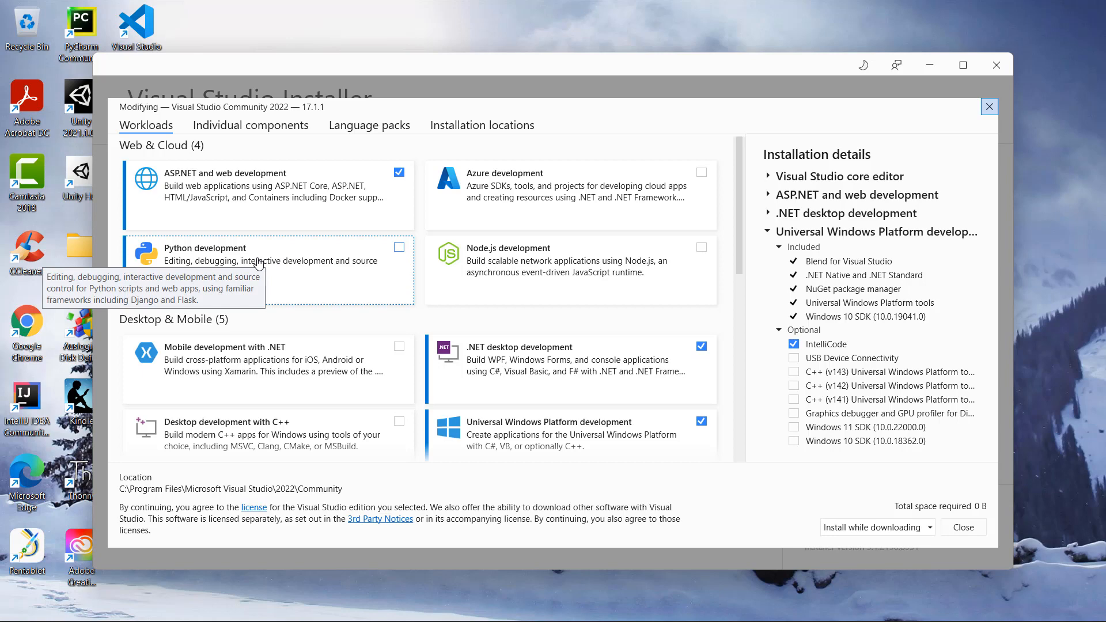
left_click(992, 109)
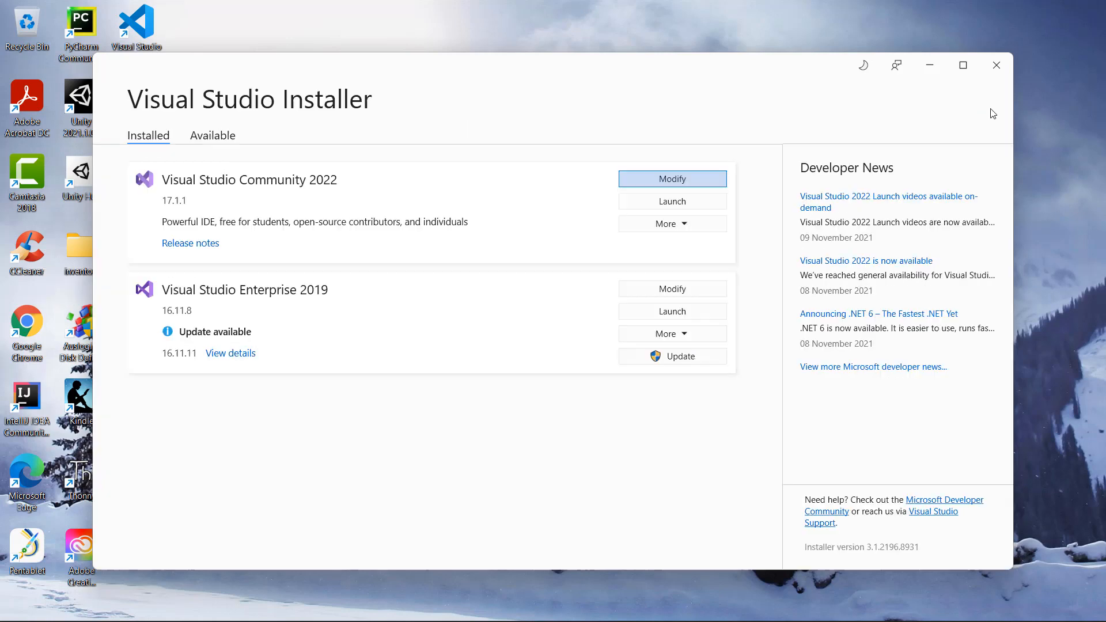
left_click(996, 64)
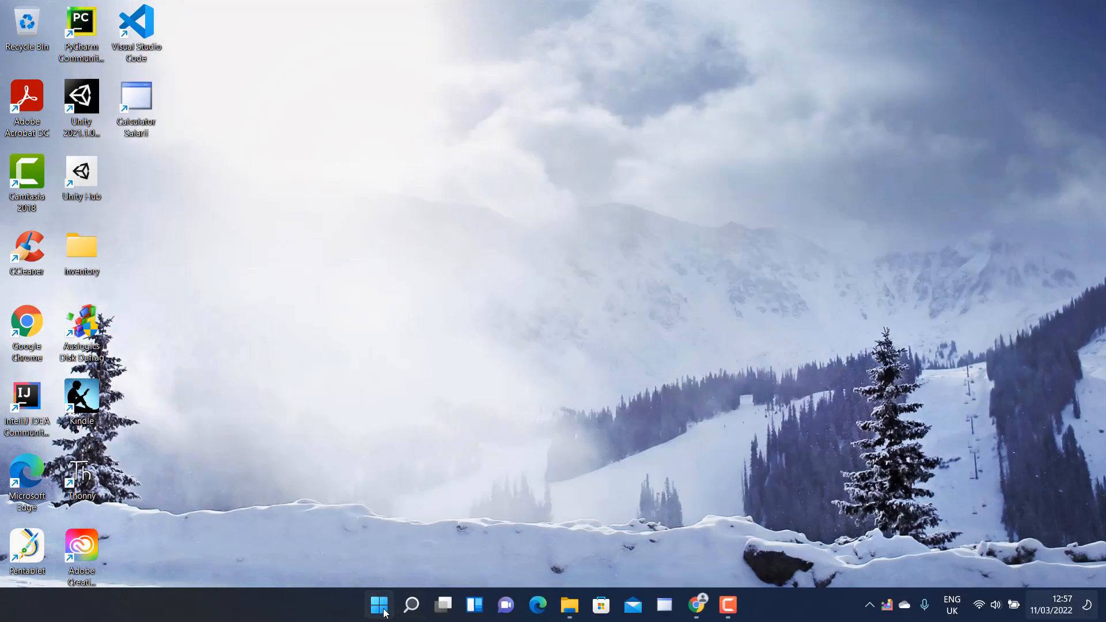
Launch Visual Studio 2022 from the V section of the Windows list of all apps and start creating a new project.
left_click(382, 610)
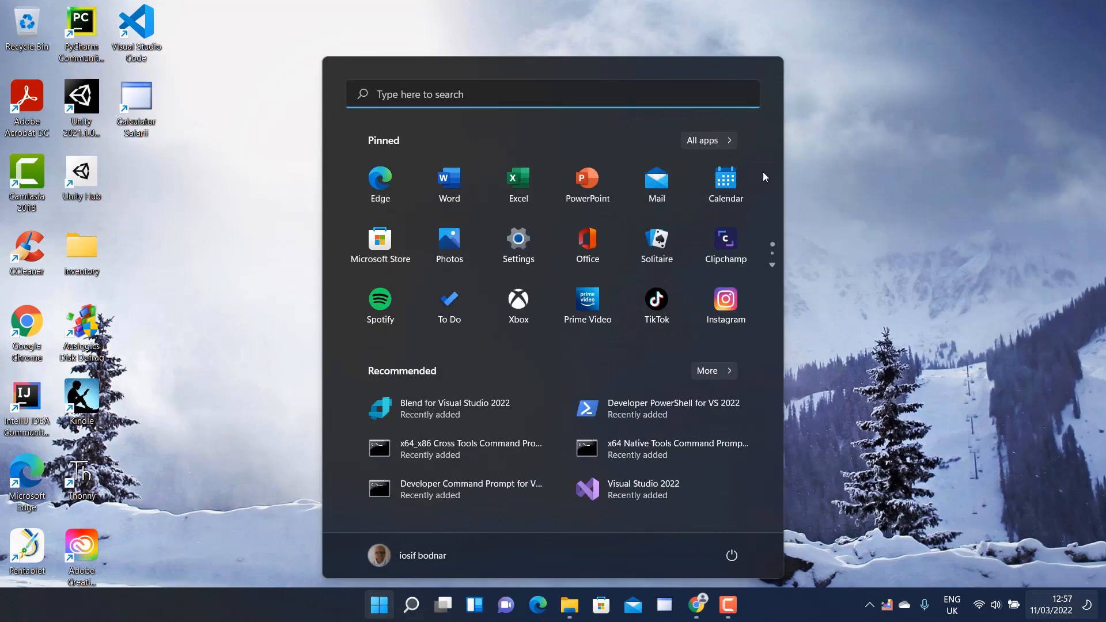
left_click(714, 144)
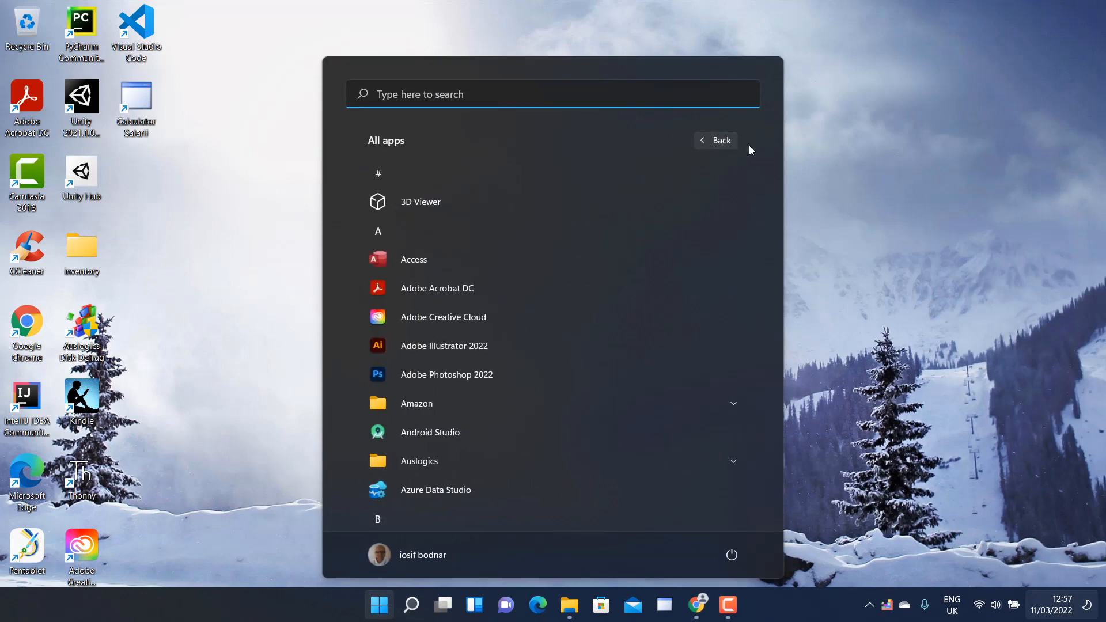
left_click(450, 222)
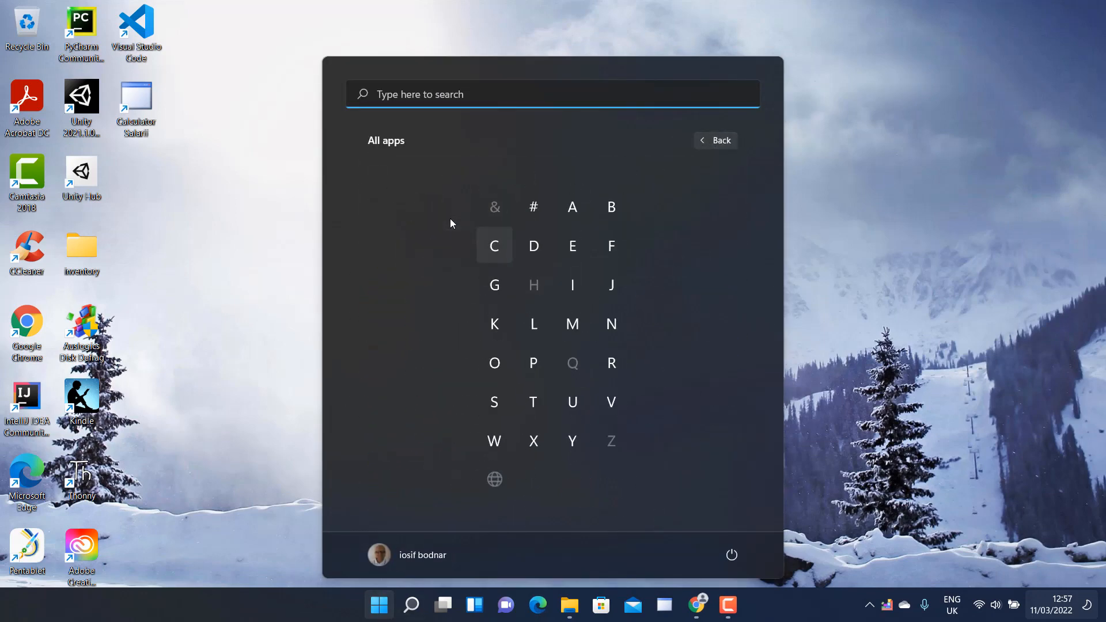
left_click(612, 394)
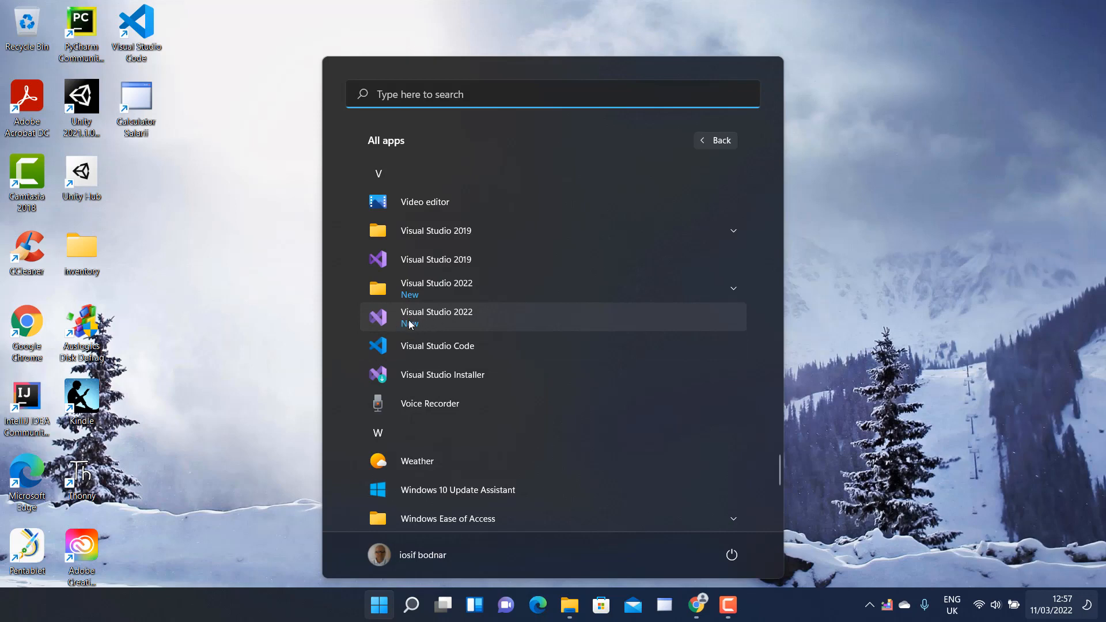
left_click(441, 315)
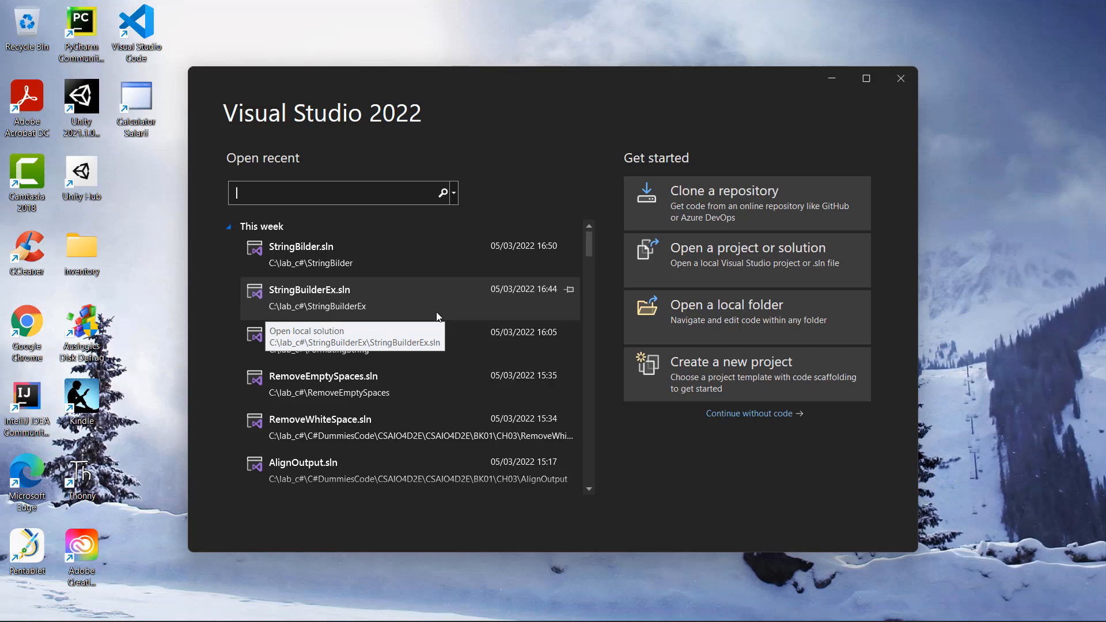
left_click(707, 365)
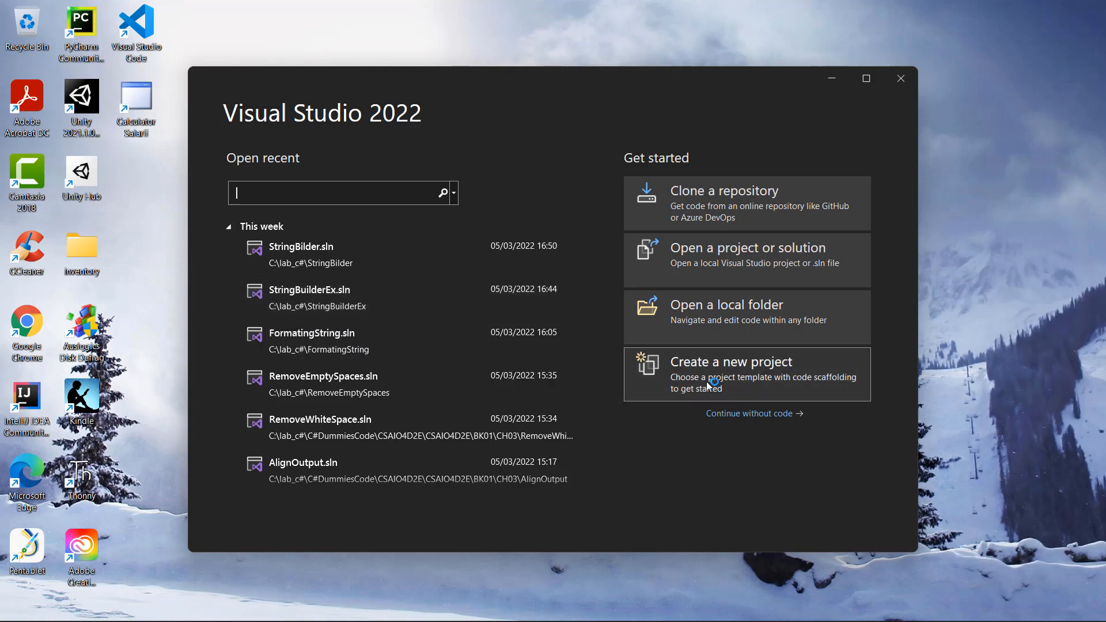